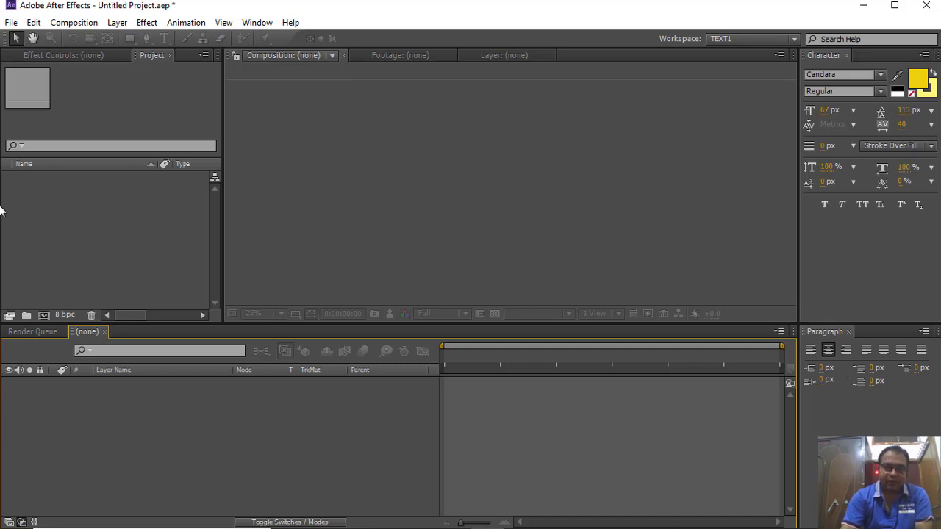
# Step: Create a new composition with the HDV/HDTV 720 25 preset at 1280 x 720 px, 25 fps and a 10-second duration
pyautogui.rightClick(81, 200)
pyautogui.click(101, 212)
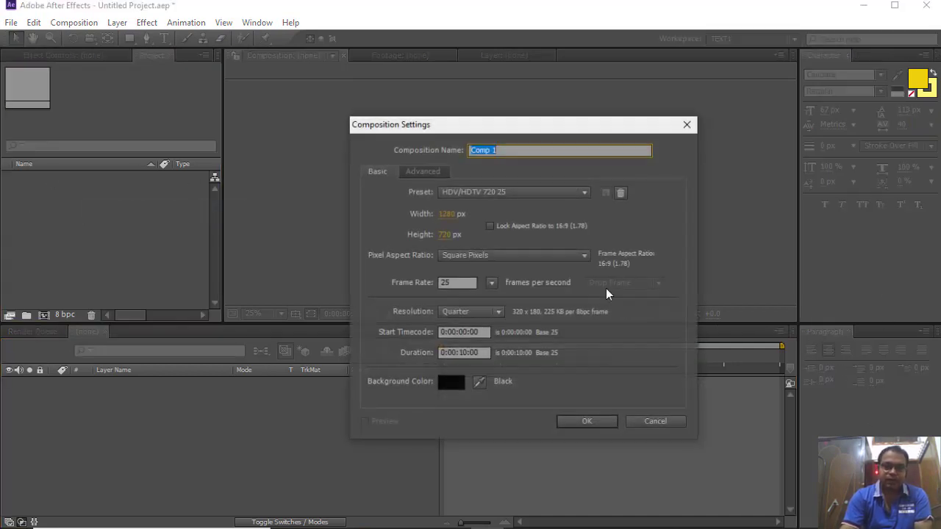
pyautogui.click(586, 425)
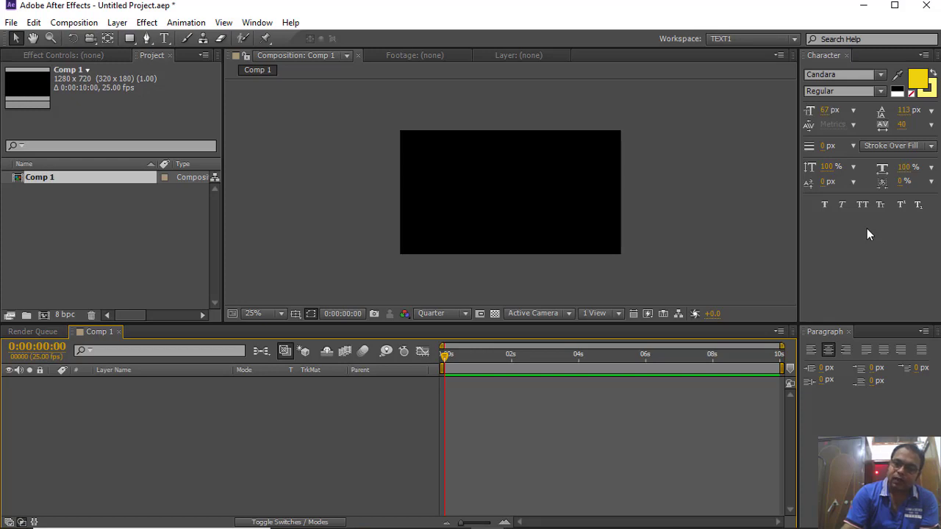
pyautogui.click(257, 22)
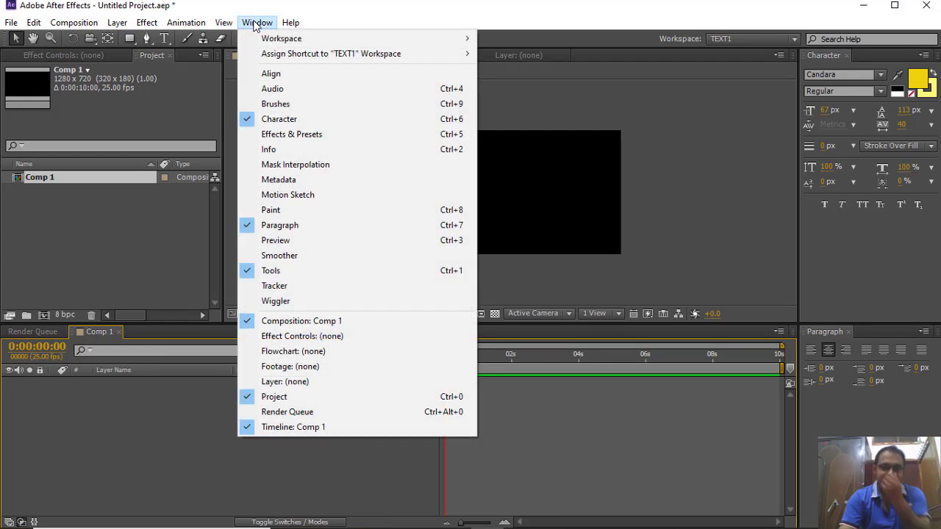
pyautogui.moveTo(290, 22)
pyautogui.click(386, 8)
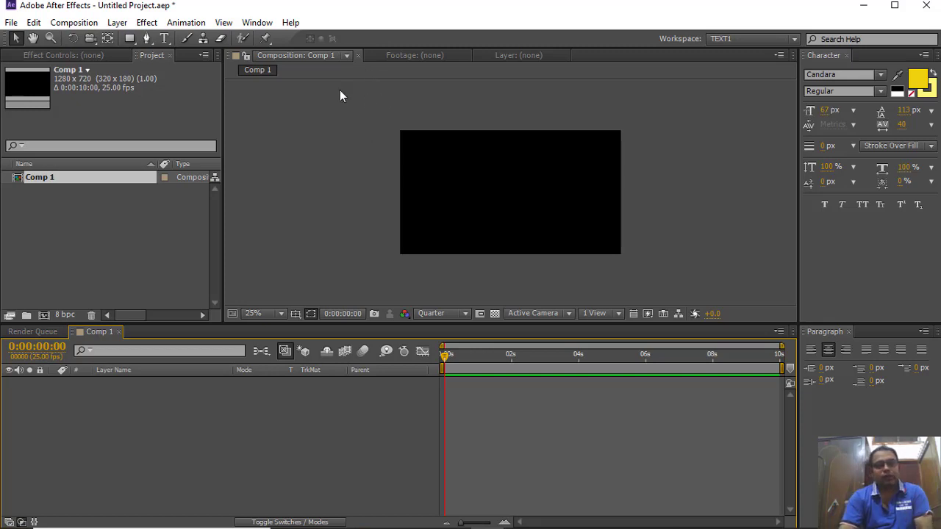
# Step: Switch the workspace layout to Standard and after that to Animation
pyautogui.click(257, 22)
pyautogui.moveTo(290, 22)
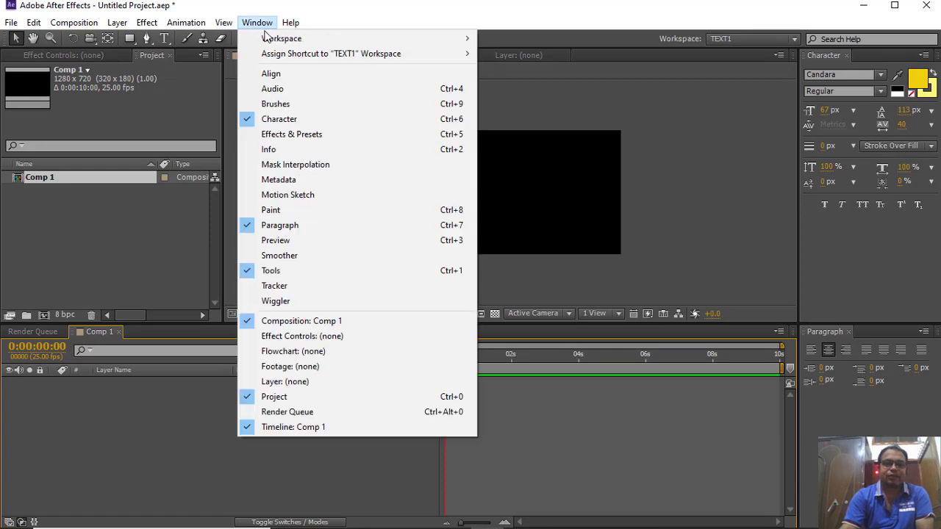
pyautogui.moveTo(257, 22)
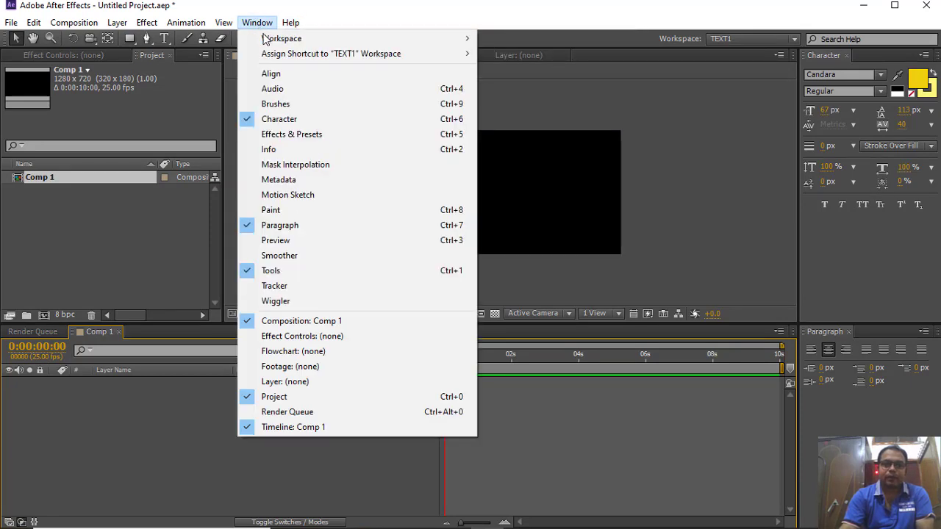
pyautogui.moveTo(376, 43)
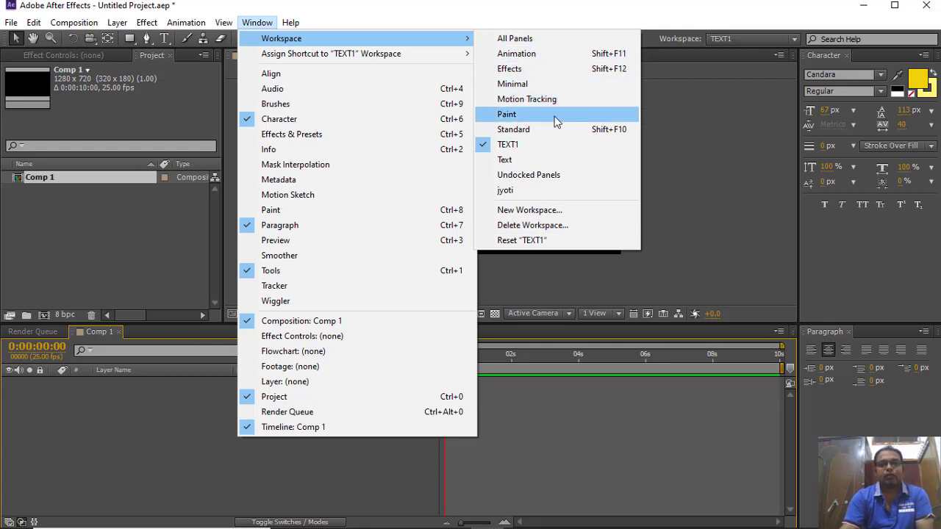
pyautogui.click(513, 130)
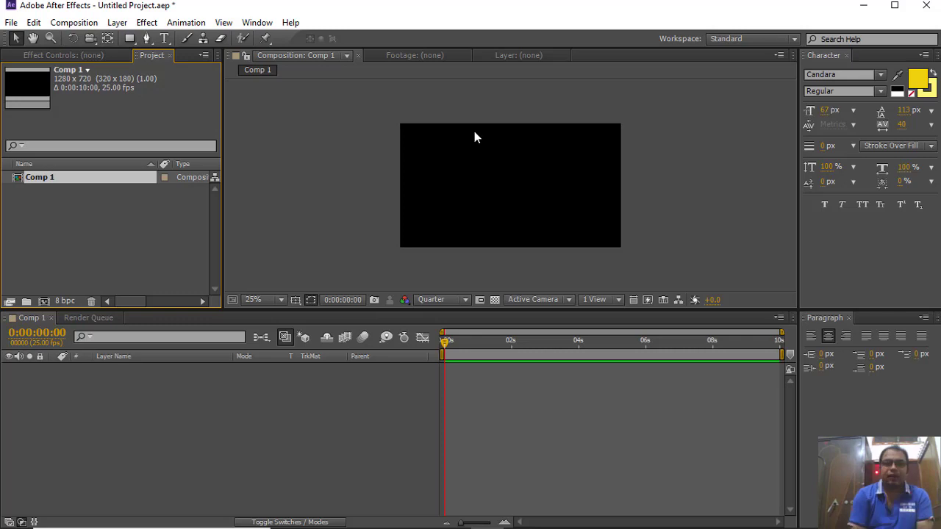
pyautogui.click(256, 22)
pyautogui.moveTo(266, 38)
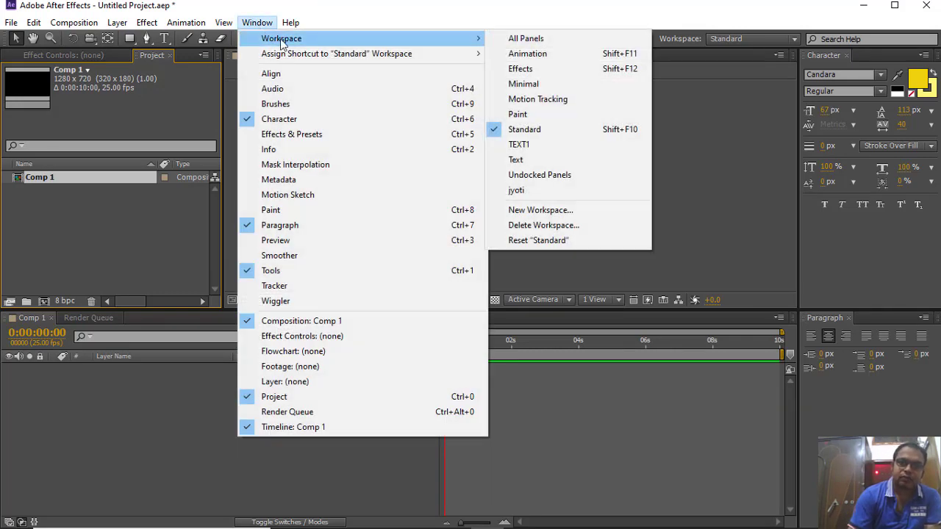
pyautogui.click(523, 55)
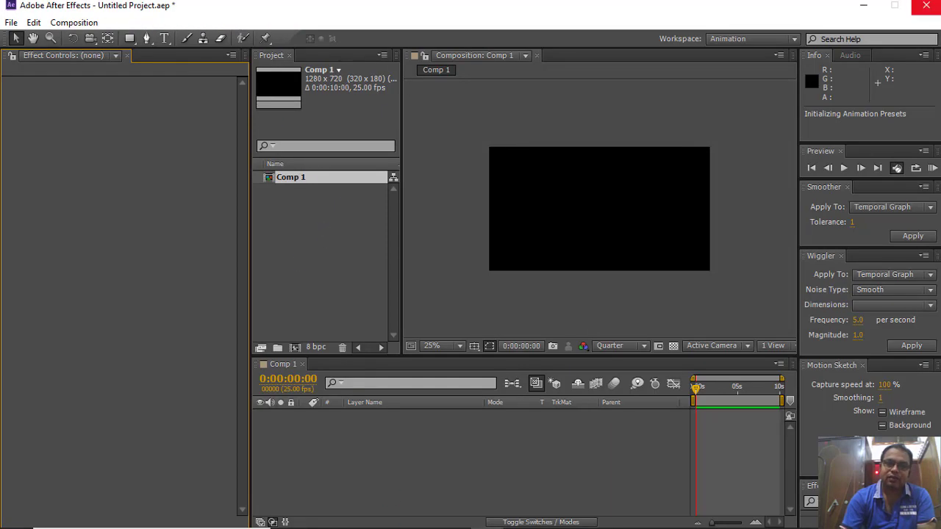
# Step: Switch the workspace layout to Effects
pyautogui.moveTo(491, 526)
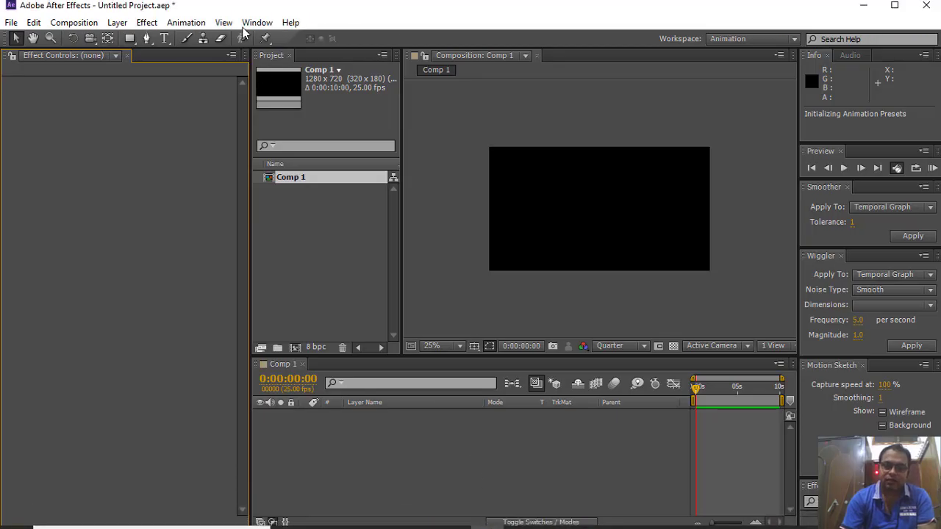
pyautogui.click(257, 22)
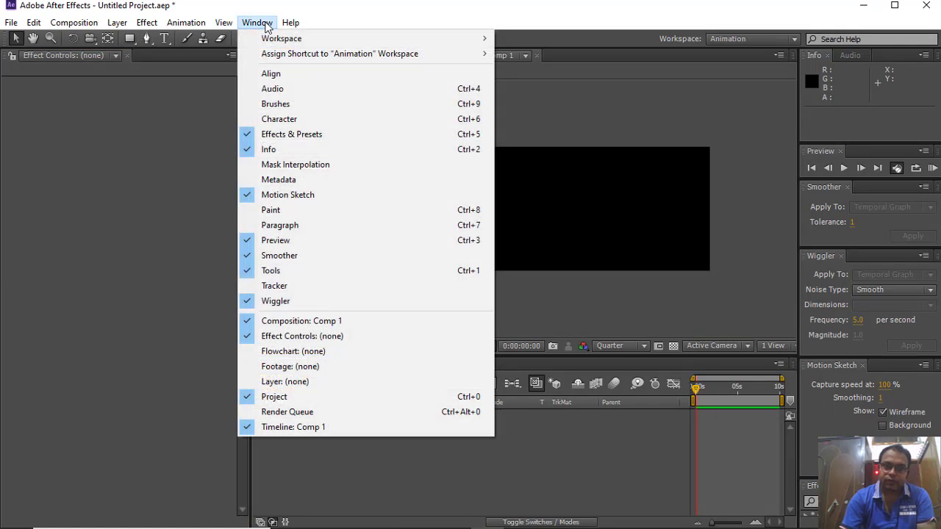
pyautogui.moveTo(300, 38)
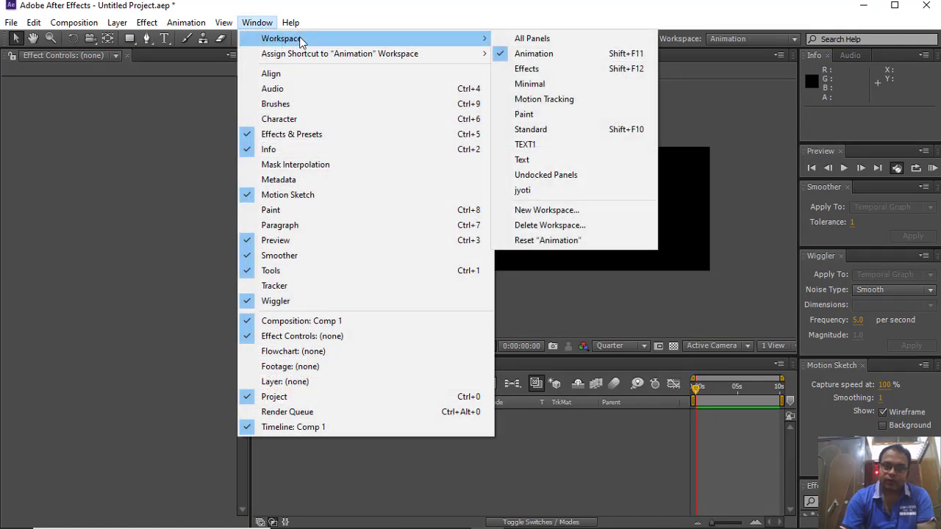
pyautogui.click(546, 75)
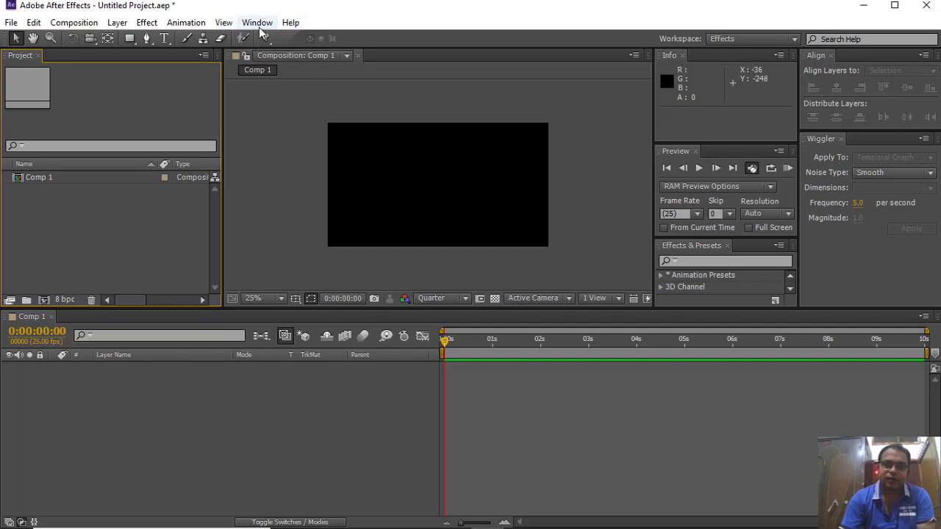
# Step: Close the Align and Wiggler panels in the Effects workspace
pyautogui.click(257, 23)
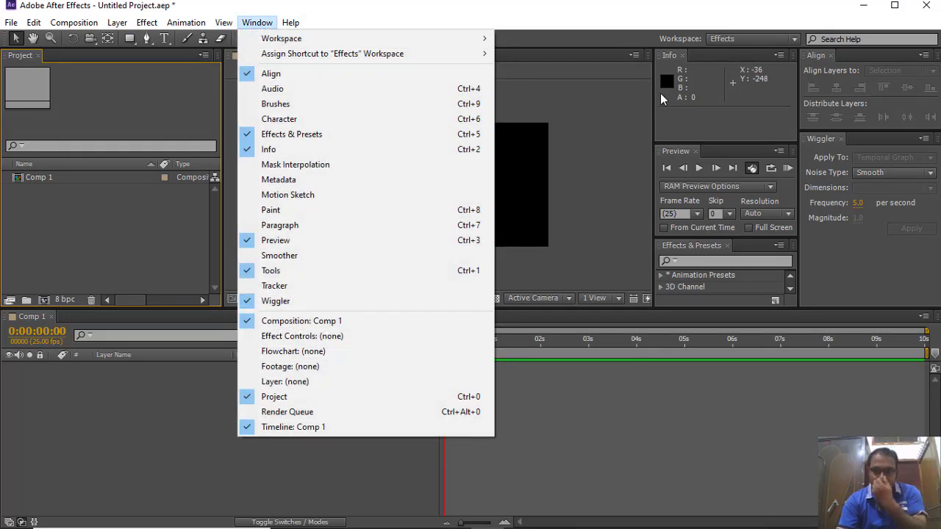
pyautogui.click(509, 83)
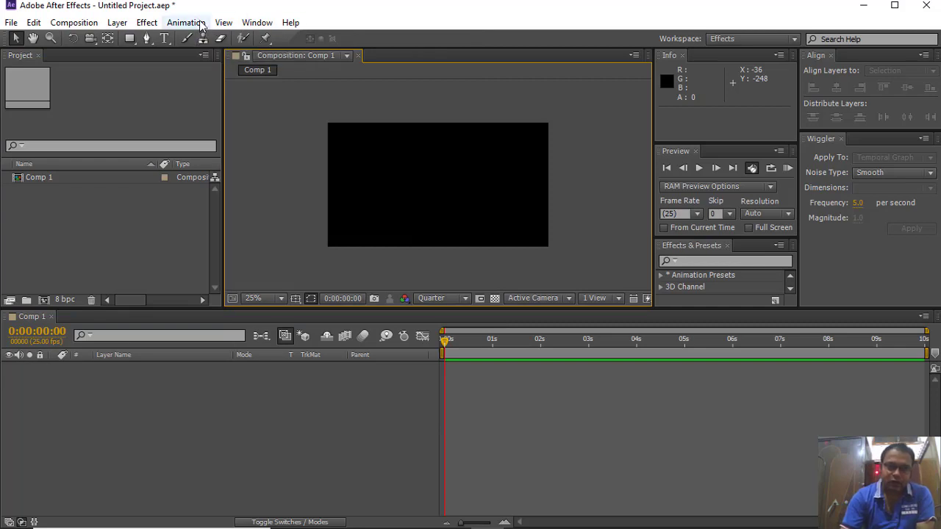
pyautogui.click(832, 56)
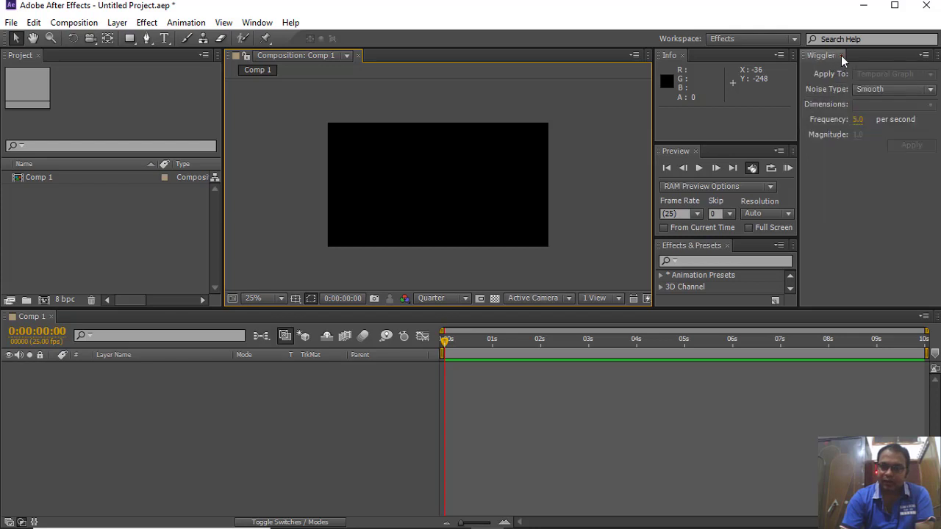
pyautogui.click(841, 55)
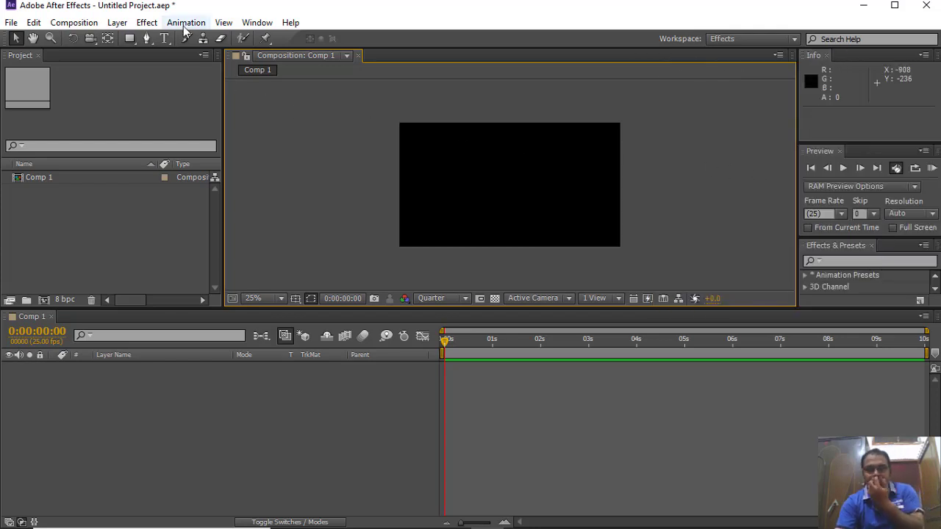
# Step: Show the Paragraph and Tracker panels in the current workspace
pyautogui.click(254, 22)
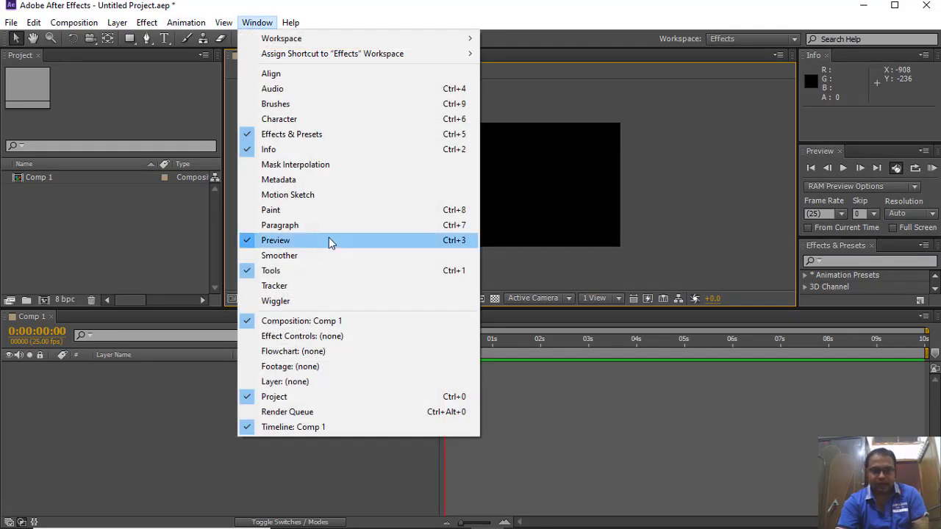
pyautogui.click(321, 228)
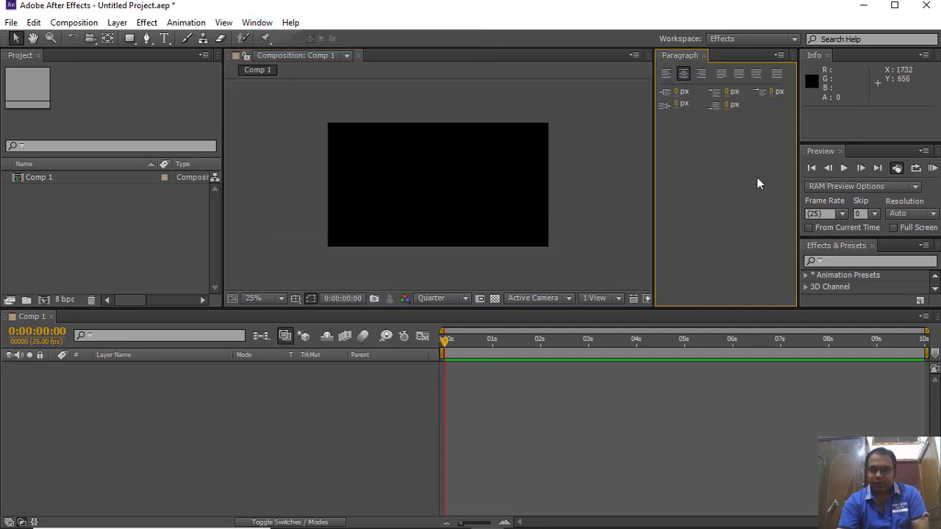
pyautogui.click(256, 22)
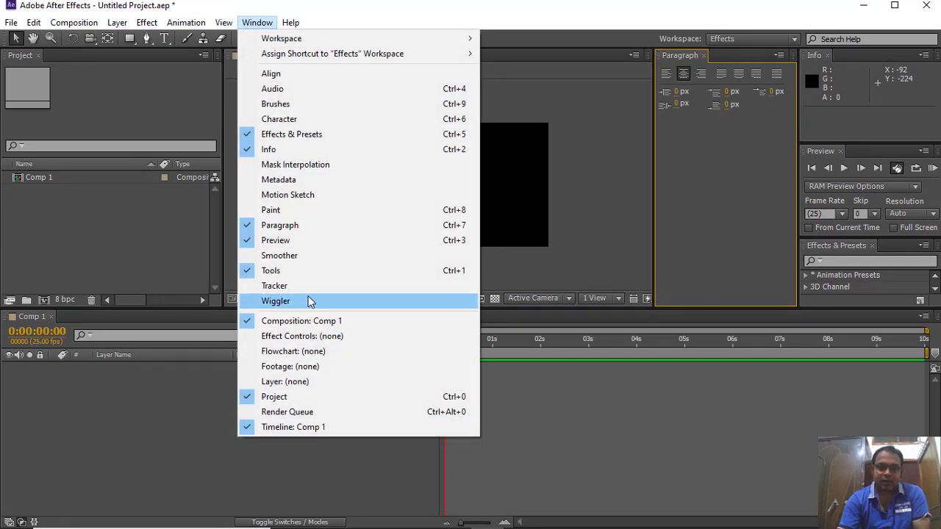
pyautogui.click(312, 289)
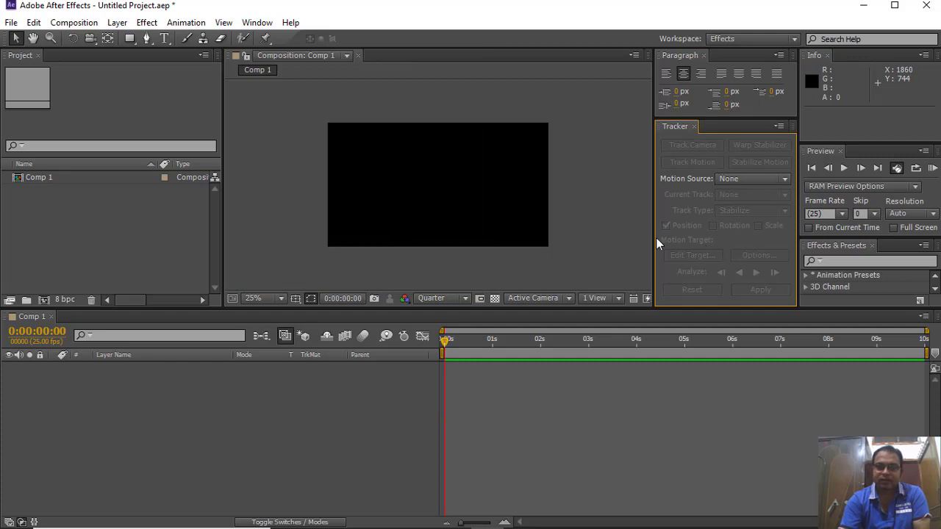
# Step: Save the current panel layout as a new workspace named Trackin-1
pyautogui.click(250, 24)
pyautogui.moveTo(460, 43)
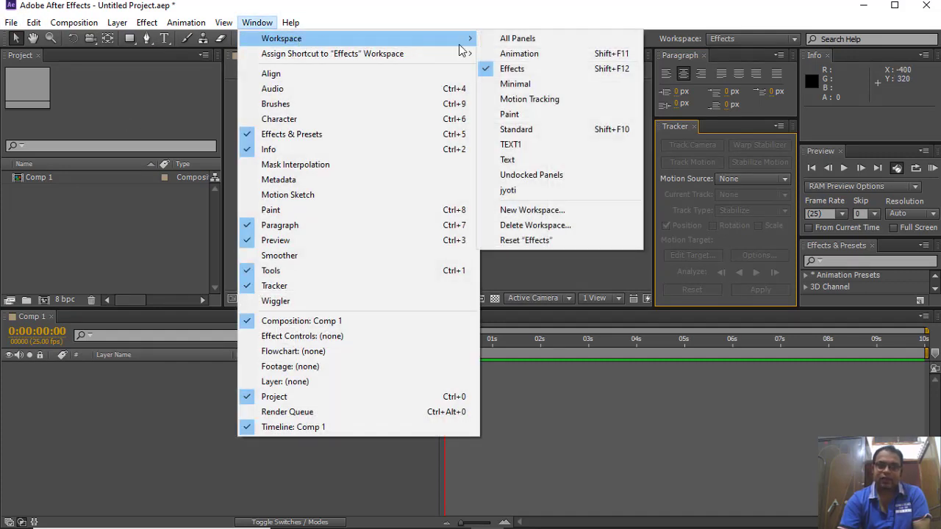
pyautogui.click(506, 213)
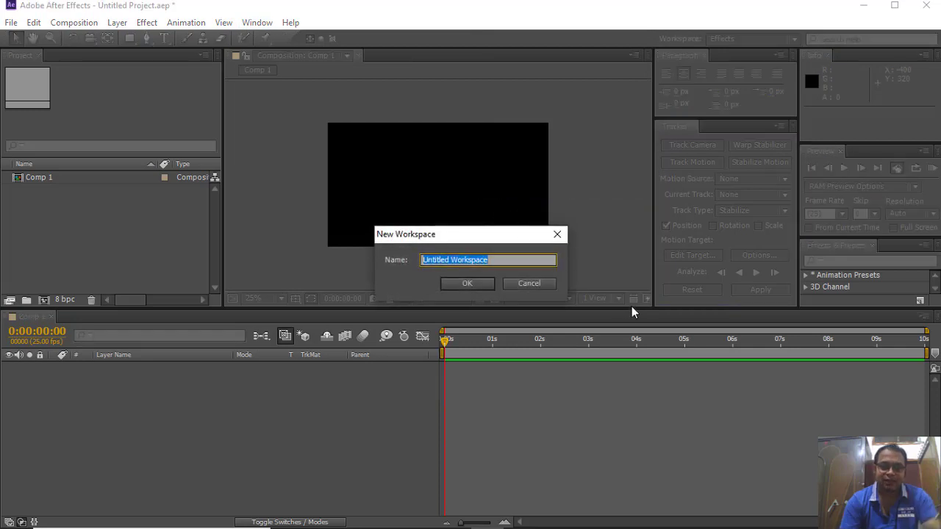
pyautogui.write('ac')
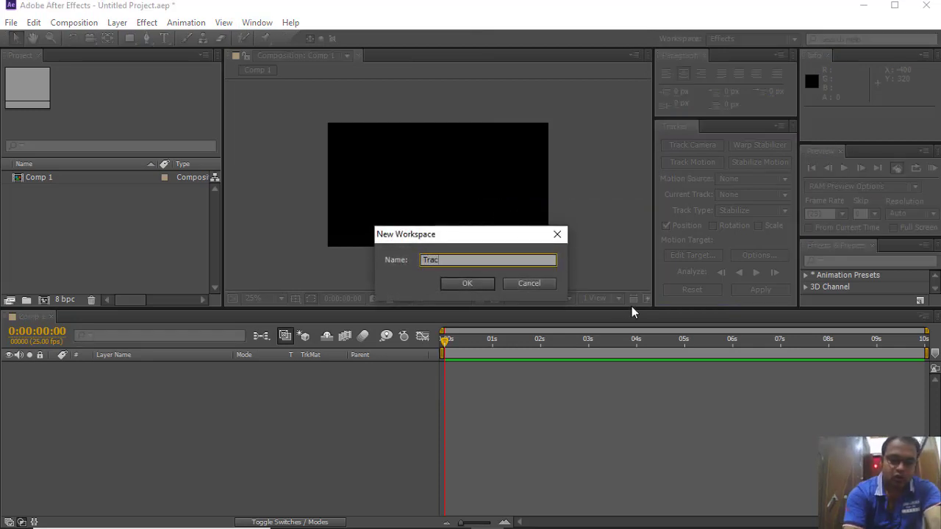
pyautogui.write('kin-1')
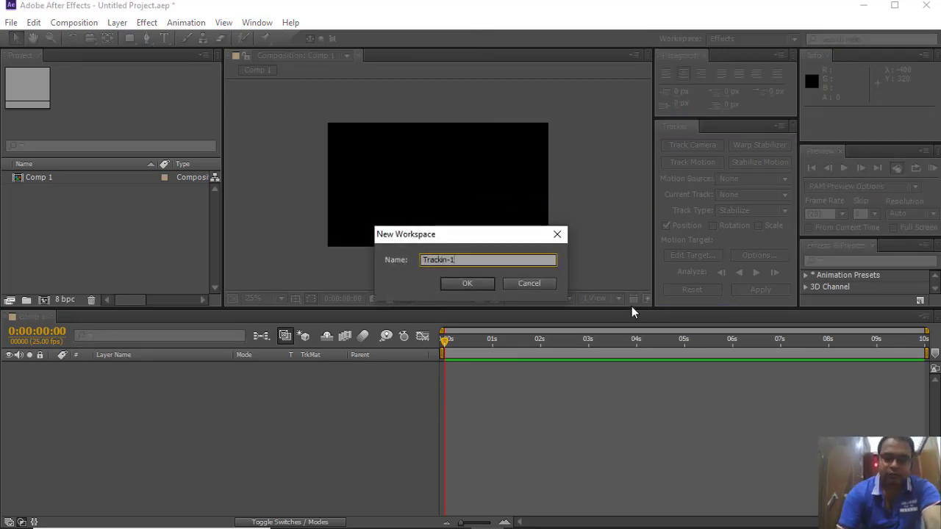
pyautogui.click(467, 284)
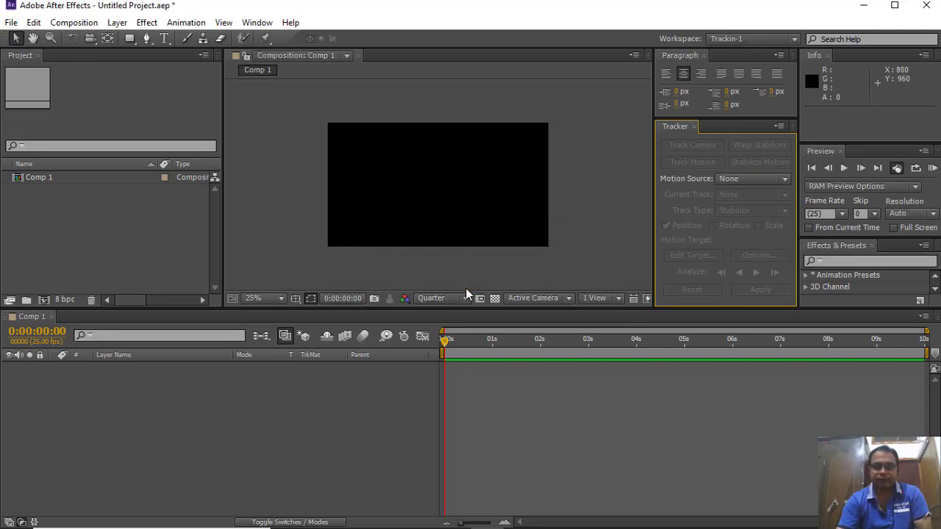
# Step: Switch to the Standard workspace and return to the saved Trackin-1 workspace
pyautogui.click(257, 22)
pyautogui.moveTo(281, 39)
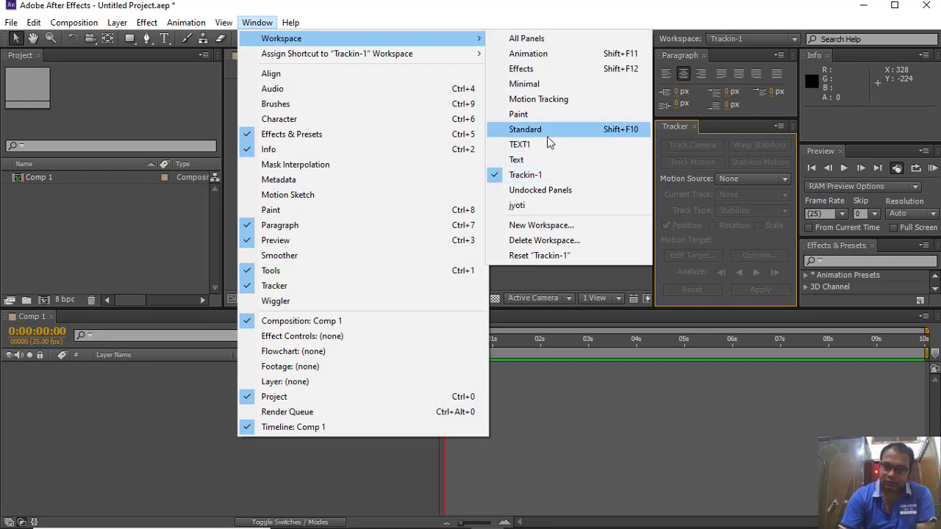
pyautogui.click(548, 139)
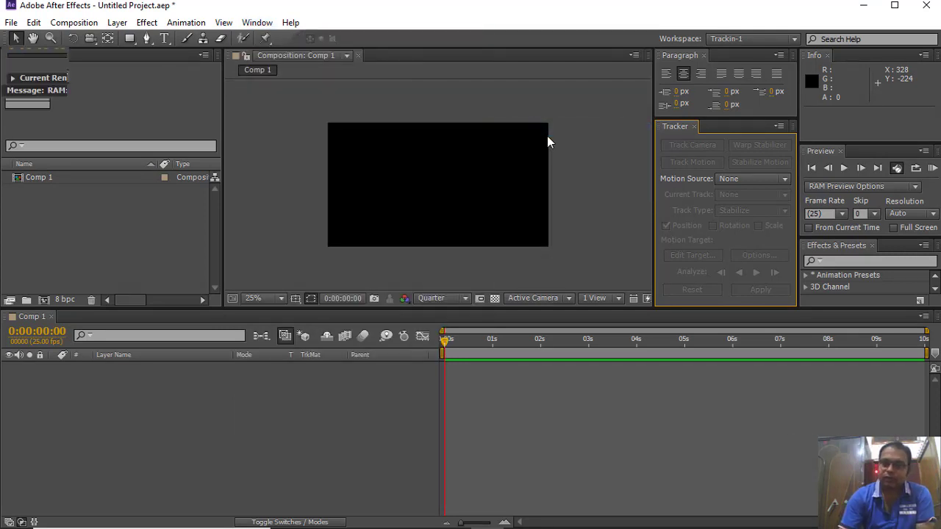
pyautogui.click(256, 22)
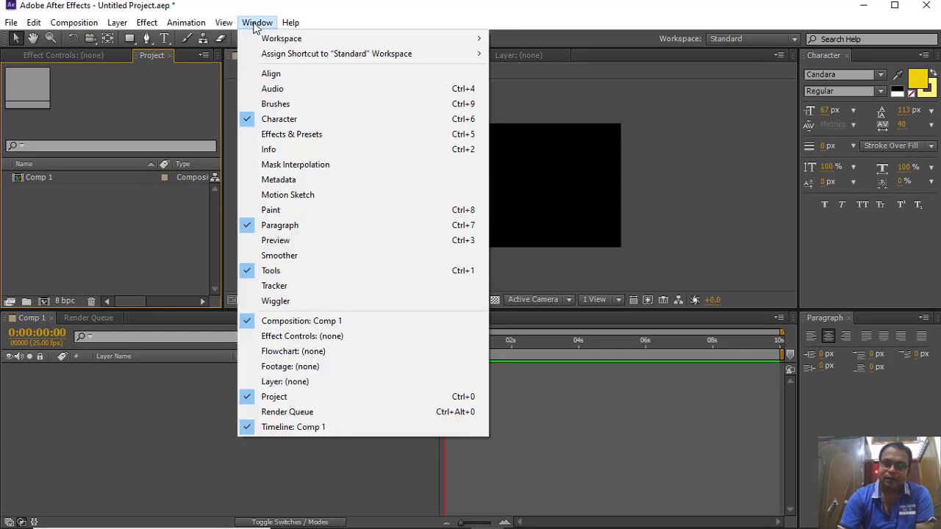
pyautogui.moveTo(281, 38)
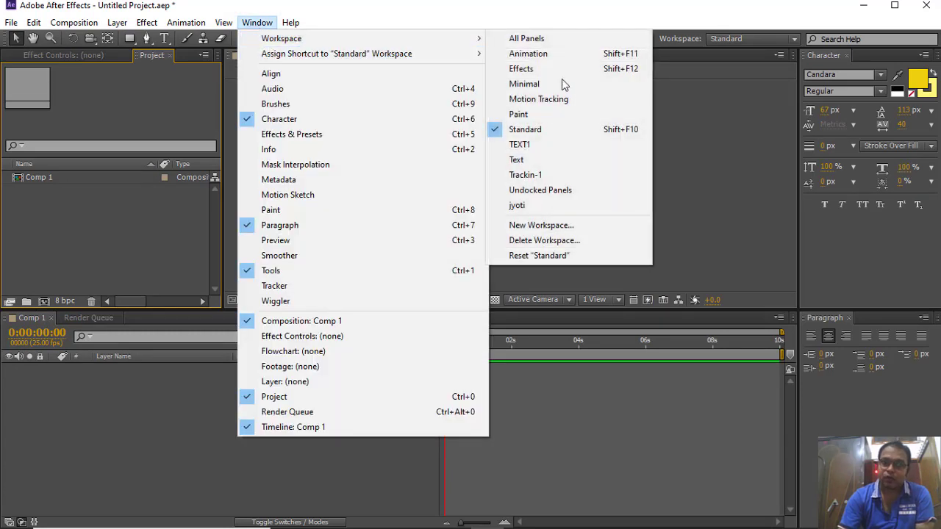
pyautogui.click(541, 175)
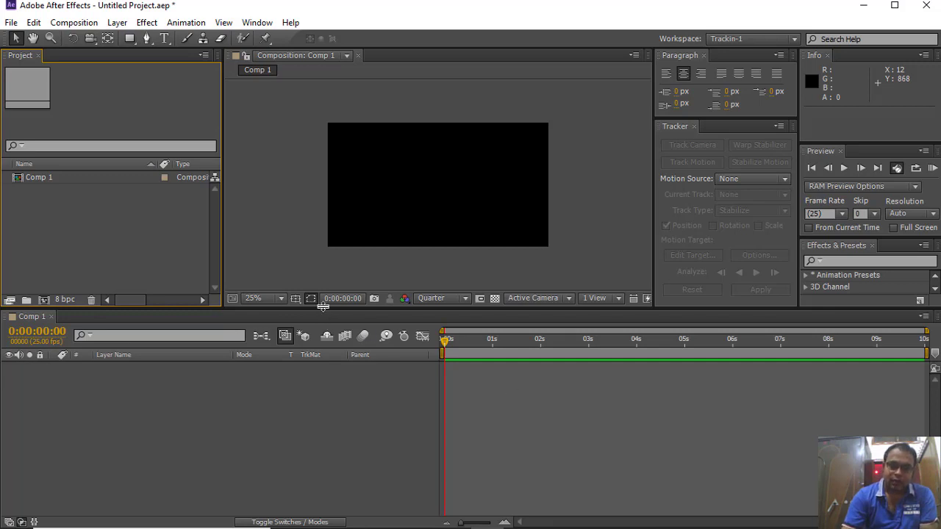
# Step: Lower the divider above the timeline to enlarge the upper panels and delete Comp 1 from the project
pyautogui.moveTo(326, 313); pyautogui.dragTo(329, 337)
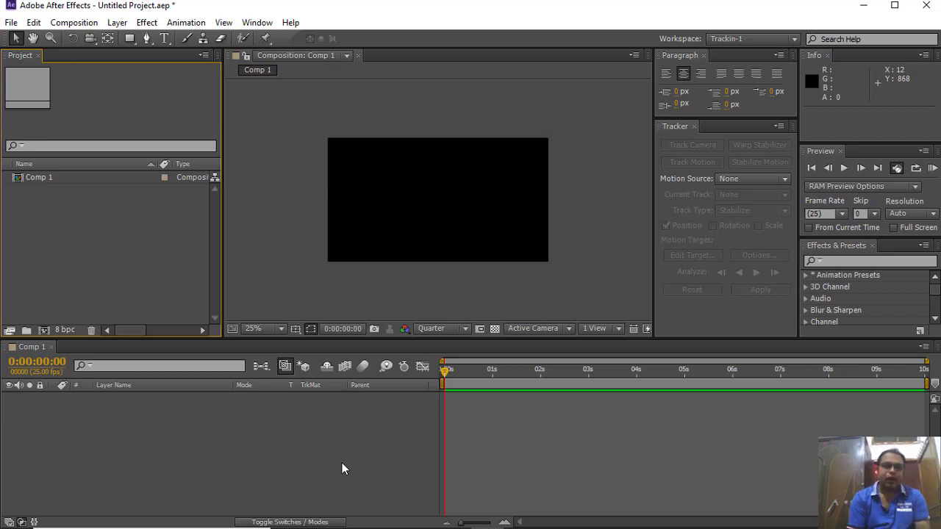
pyautogui.click(75, 182)
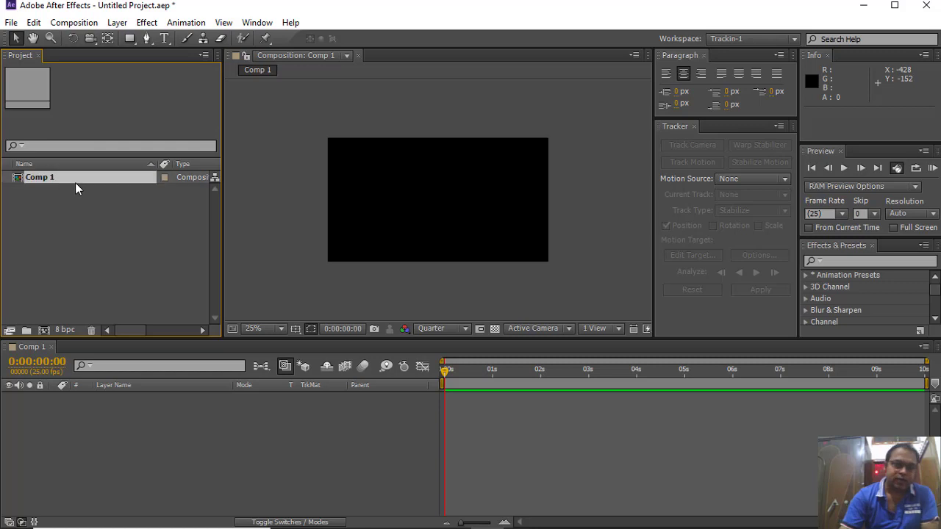
pyautogui.press('Delete')
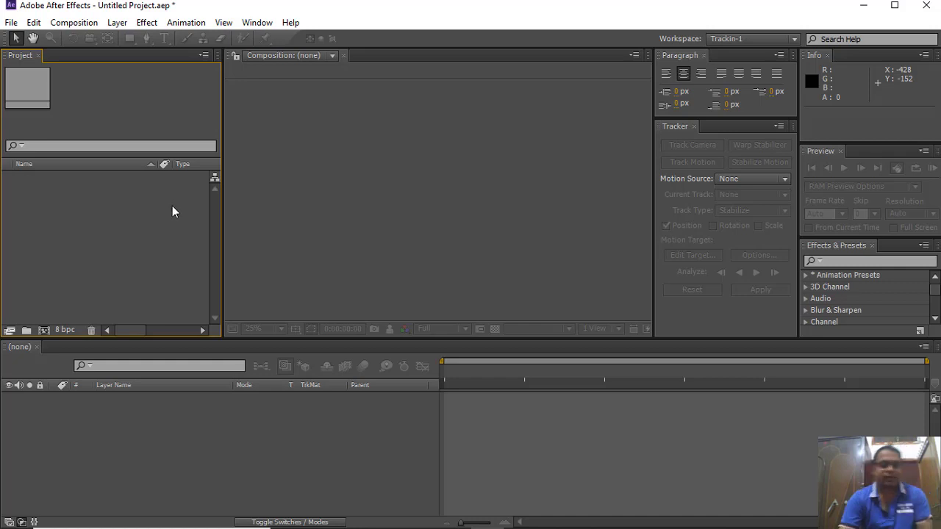
# Step: Start a new composition and name it First
pyautogui.hotkey('ctrl', 'n')
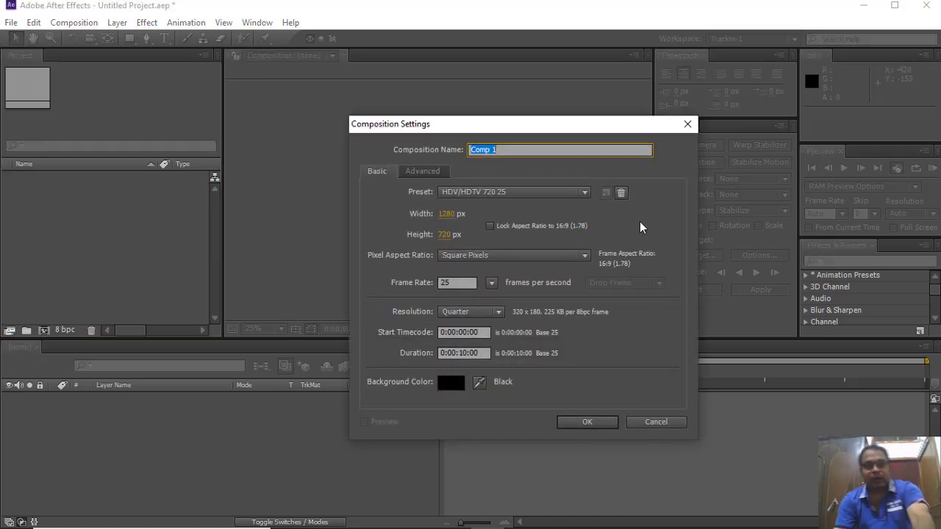
pyautogui.click(648, 422)
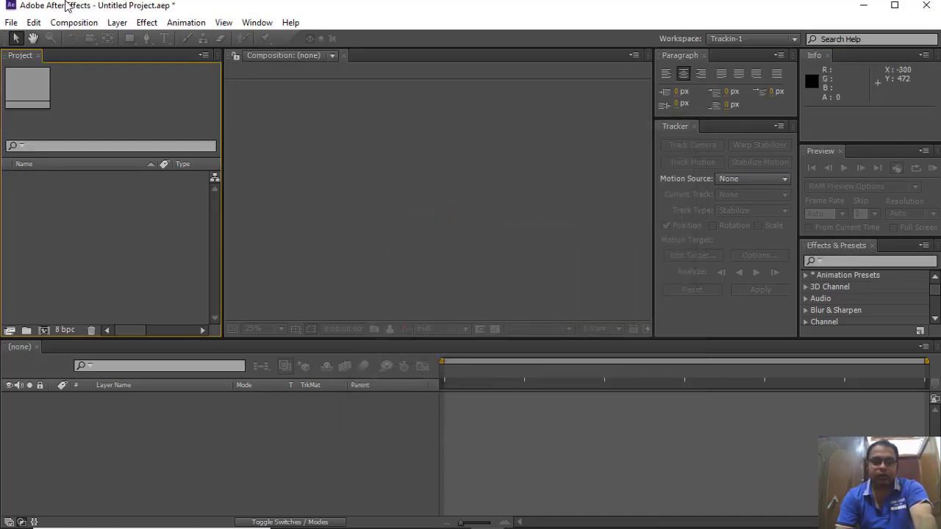
pyautogui.click(73, 23)
pyautogui.click(85, 38)
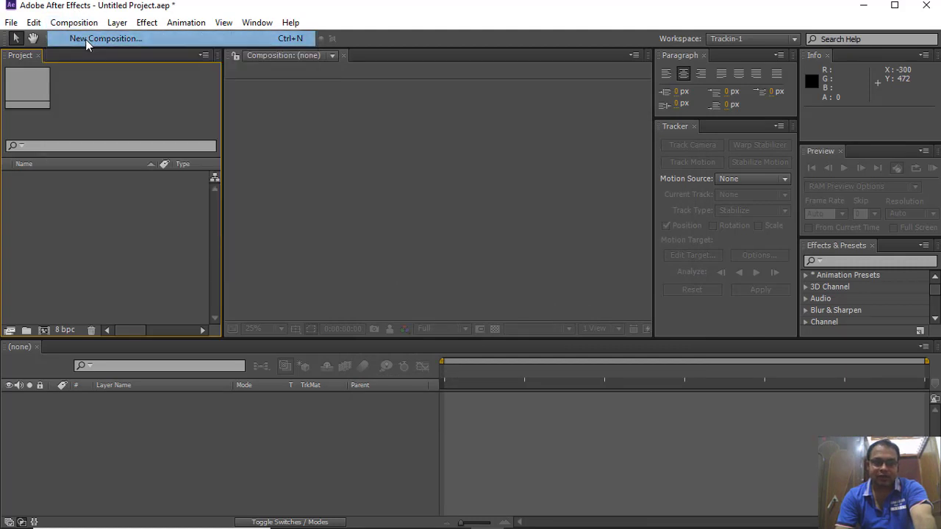
pyautogui.moveTo(524, 131); pyautogui.dragTo(469, 122)
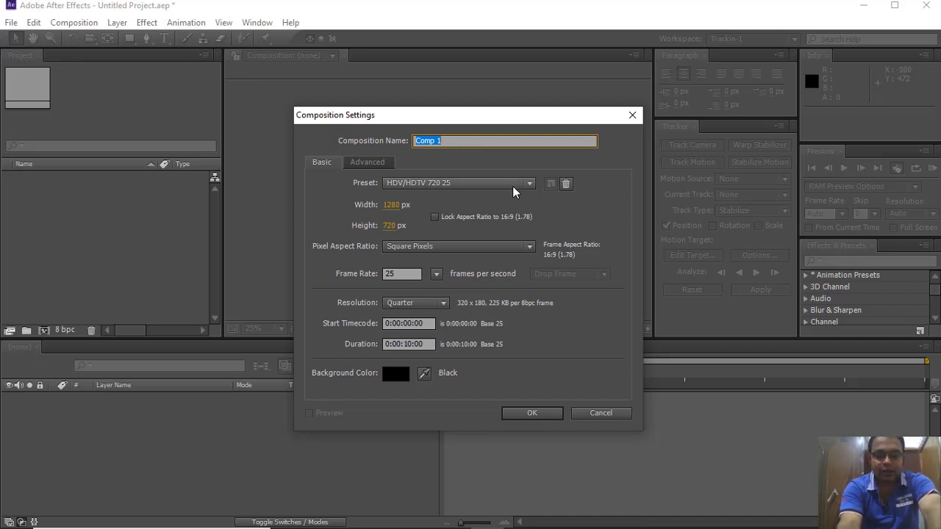
pyautogui.write('Fi')
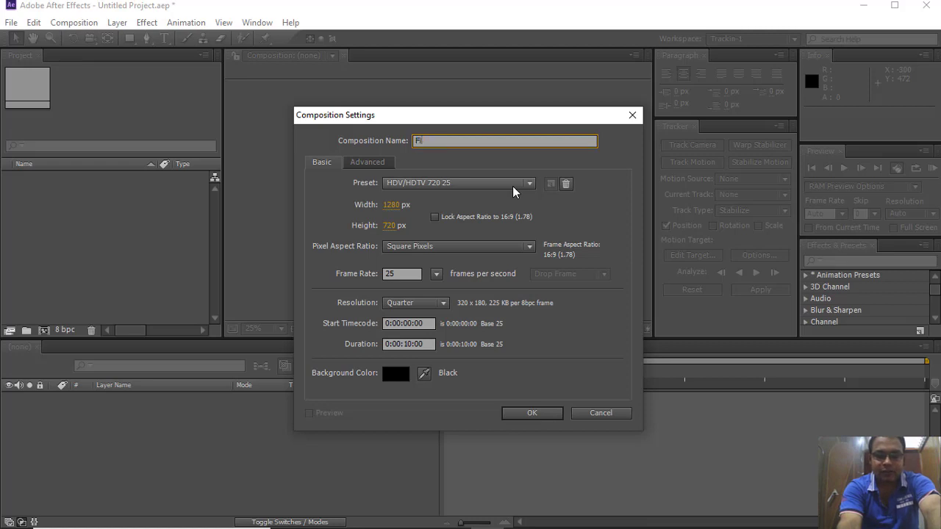
pyautogui.write('rst')
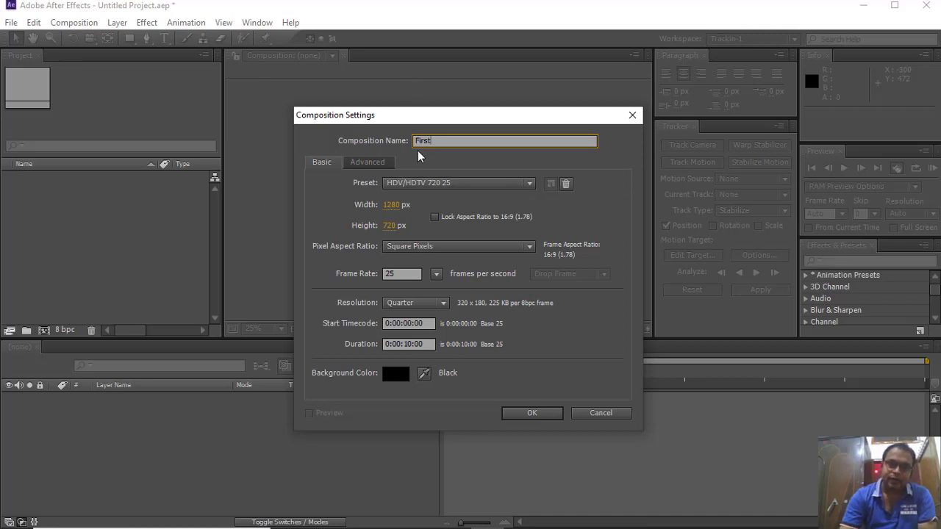
# Step: Apply the PAL D1/DV preset to the First composition and create it with the remaining settings at their defaults
pyautogui.click(422, 184)
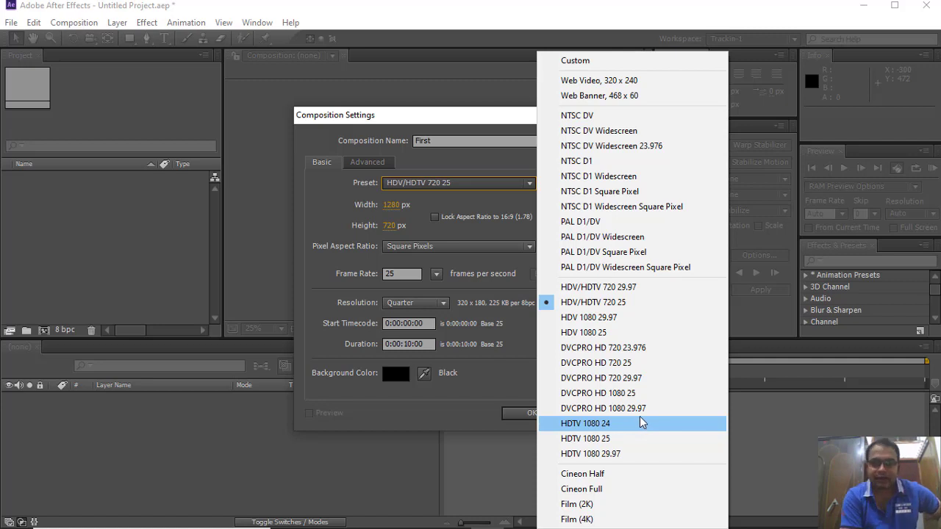
pyautogui.click(609, 221)
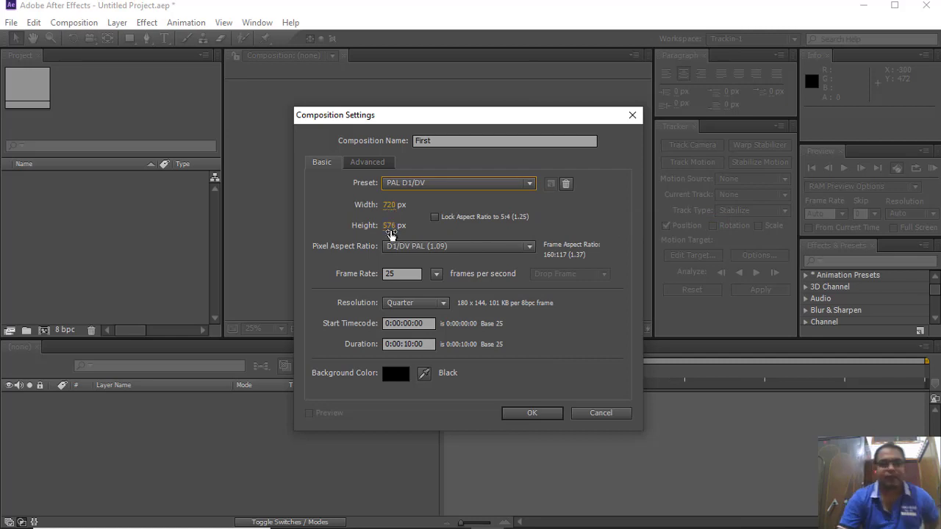
pyautogui.click(392, 210)
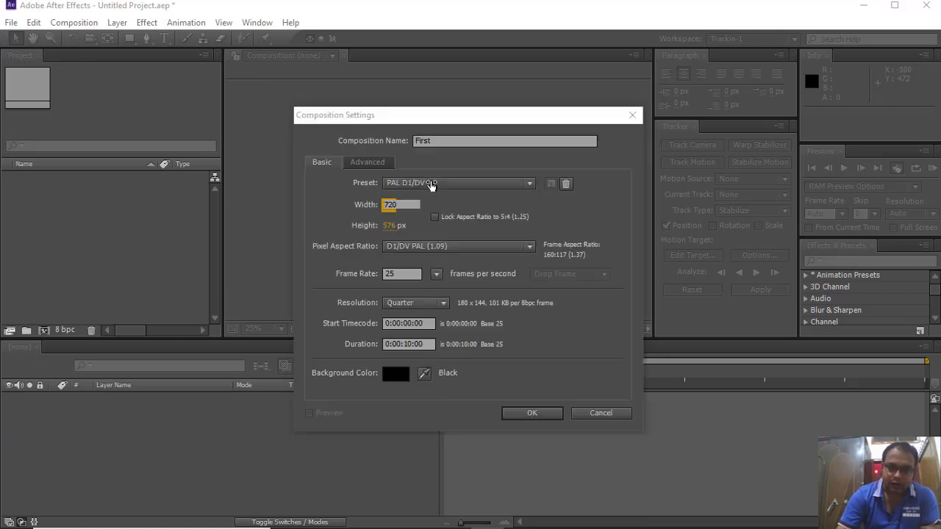
pyautogui.click(432, 183)
pyautogui.click(432, 184)
pyautogui.click(433, 184)
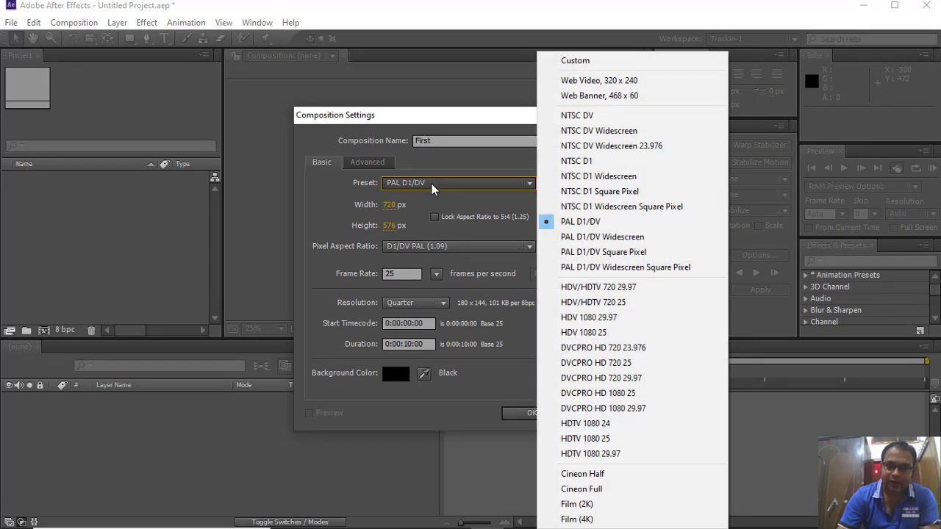
pyautogui.click(605, 222)
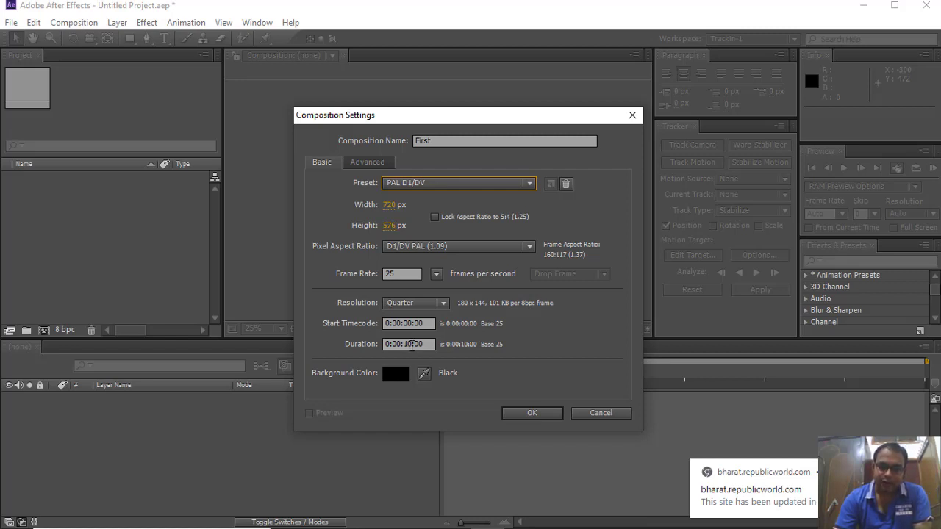
pyautogui.click(544, 414)
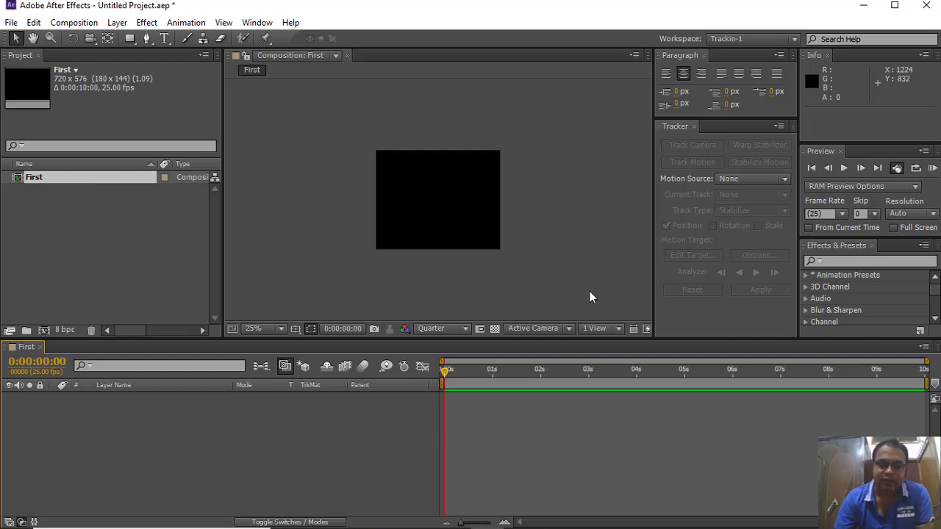
pyautogui.press(',')
pyautogui.press('.')
pyautogui.press('.')
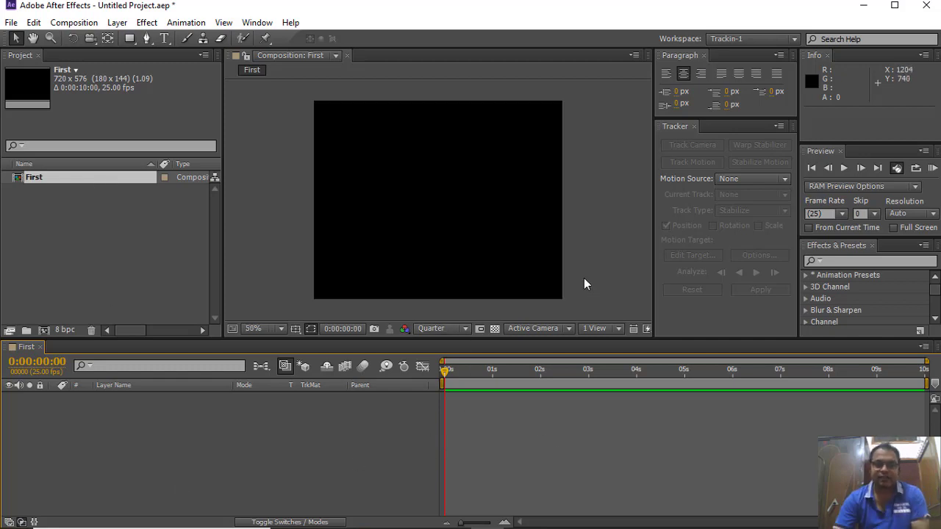
pyautogui.press(',')
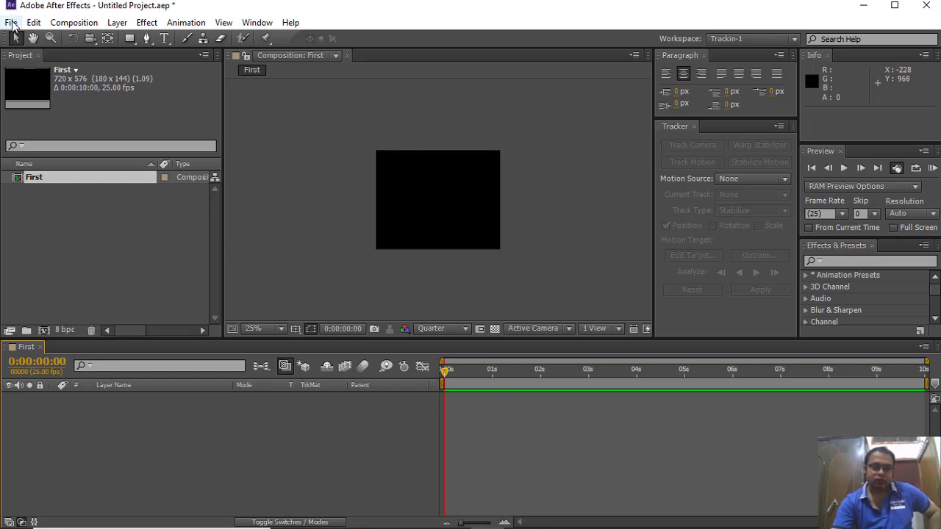
pyautogui.click(112, 22)
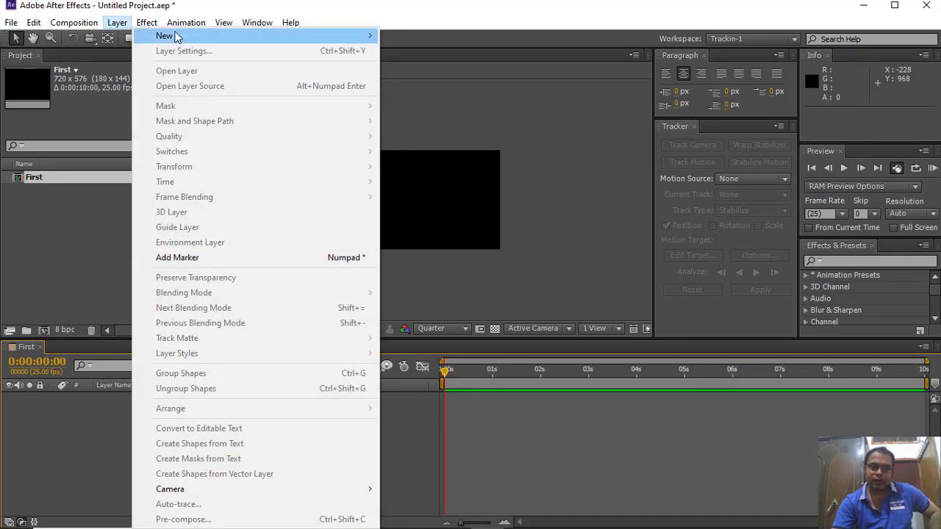
pyautogui.moveTo(334, 35)
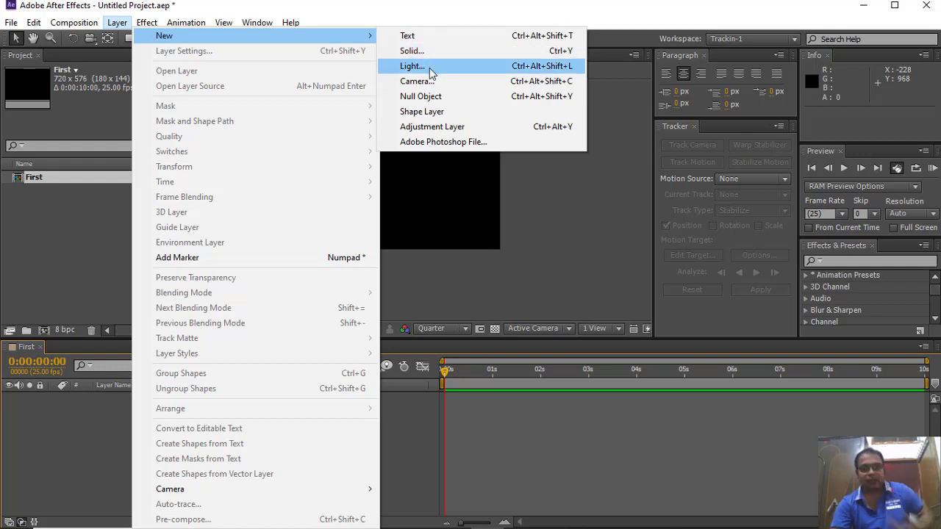
pyautogui.click(82, 426)
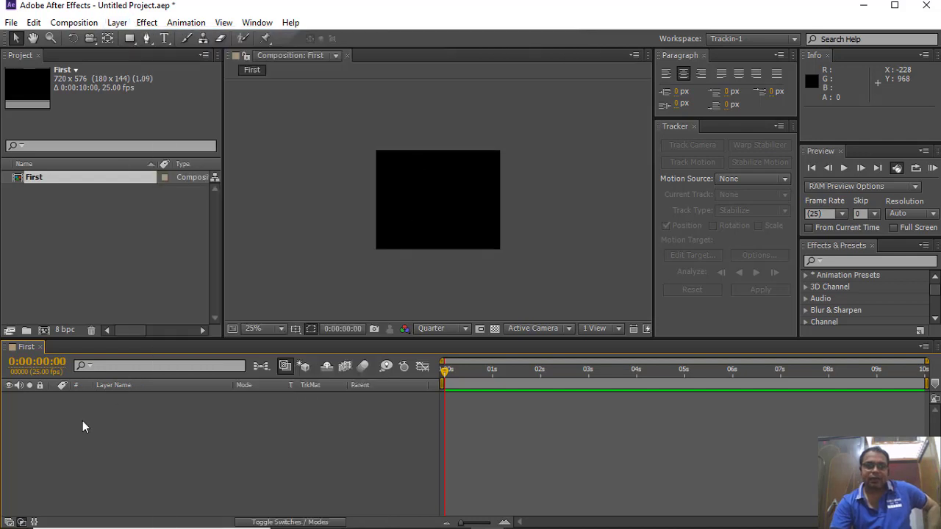
# Step: Add a solid layer to the First composition, keeping the default name, 720 x 576 px size and light blue color
pyautogui.rightClick(131, 430)
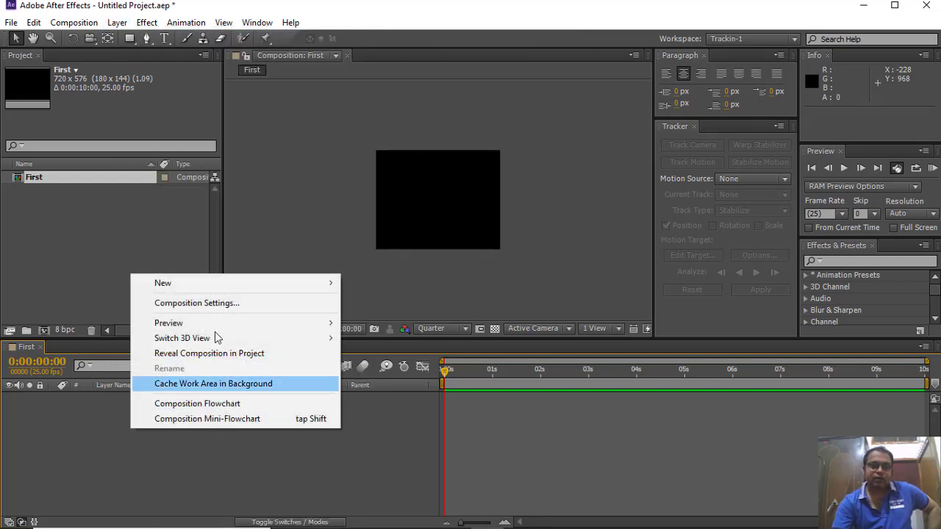
pyautogui.moveTo(230, 289)
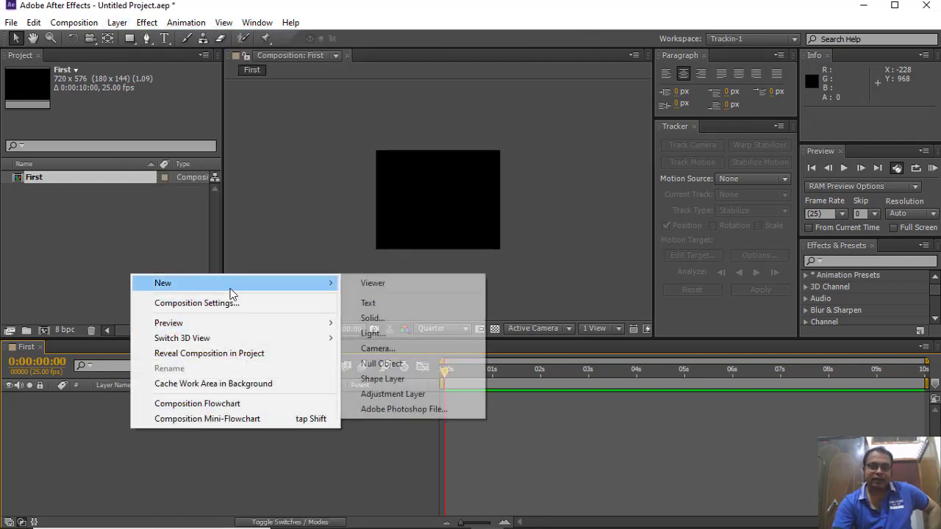
pyautogui.click(387, 320)
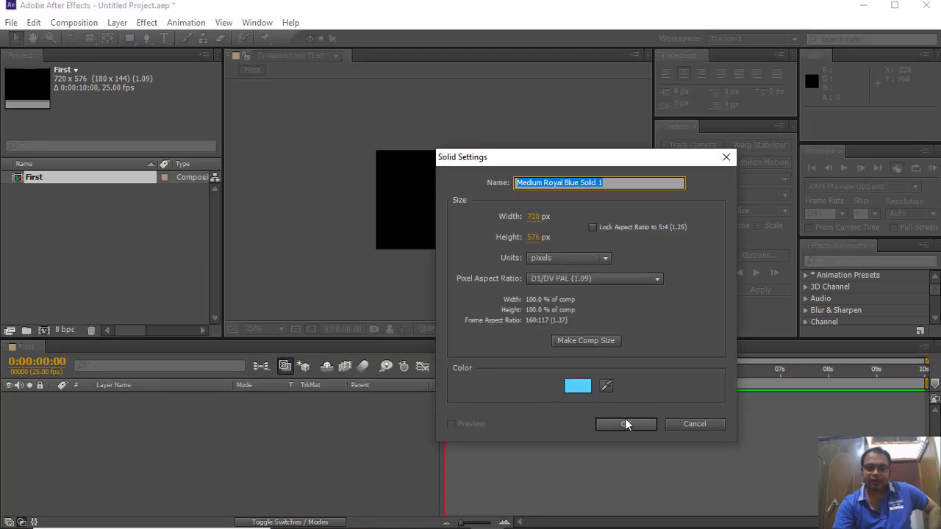
pyautogui.click(625, 424)
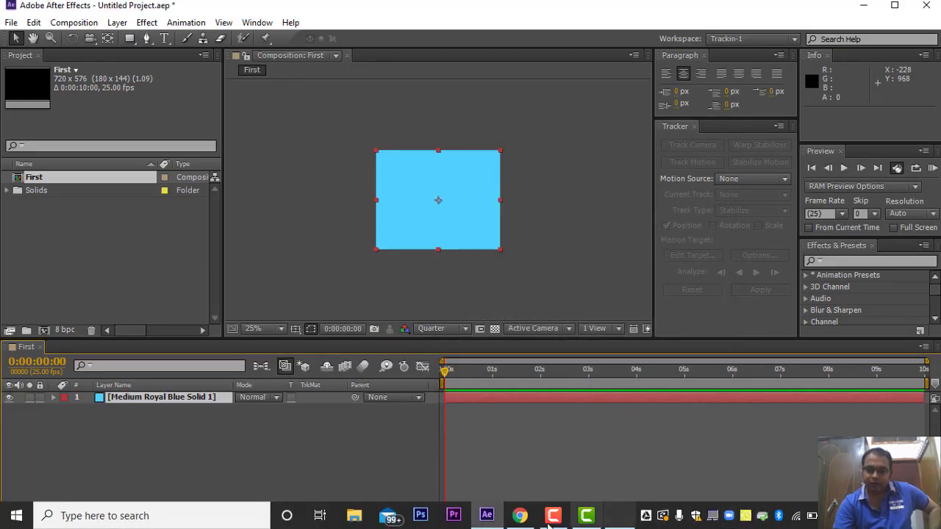
pyautogui.click(550, 522)
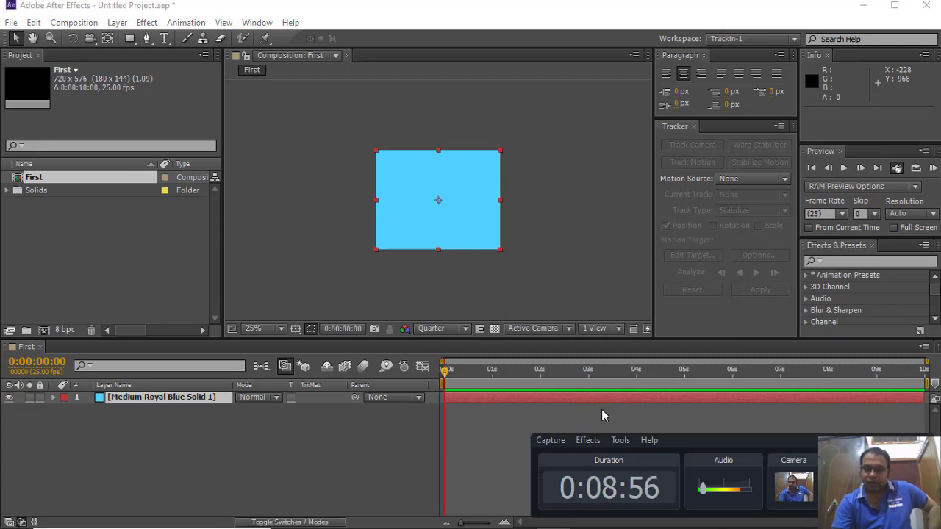
pyautogui.click(624, 410)
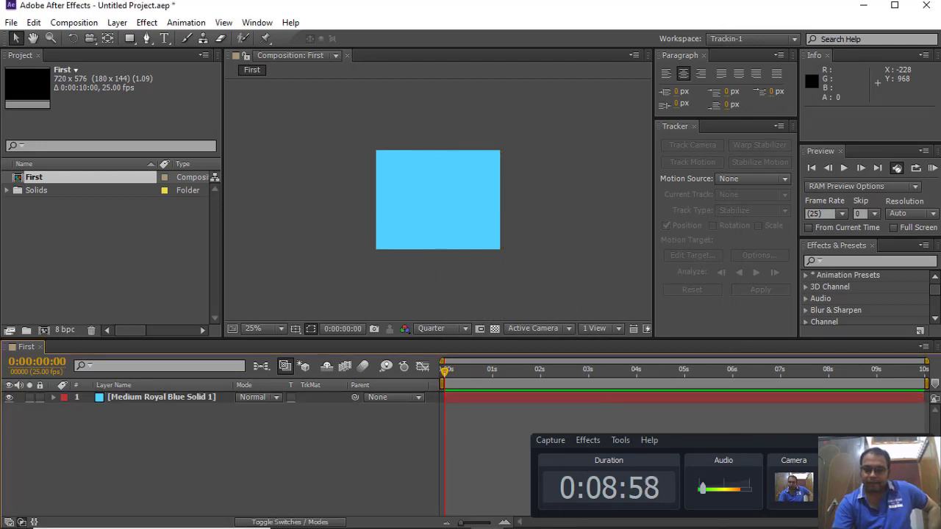